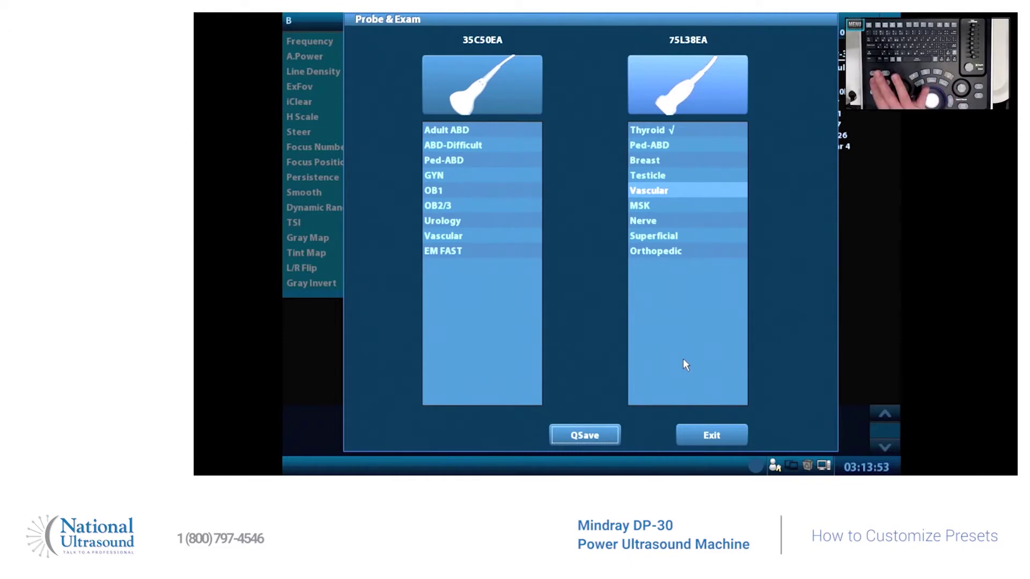
# Reopen probe and exam selection and start live imaging with the 75L38EA Vascular preset
pyautogui.press('Return')
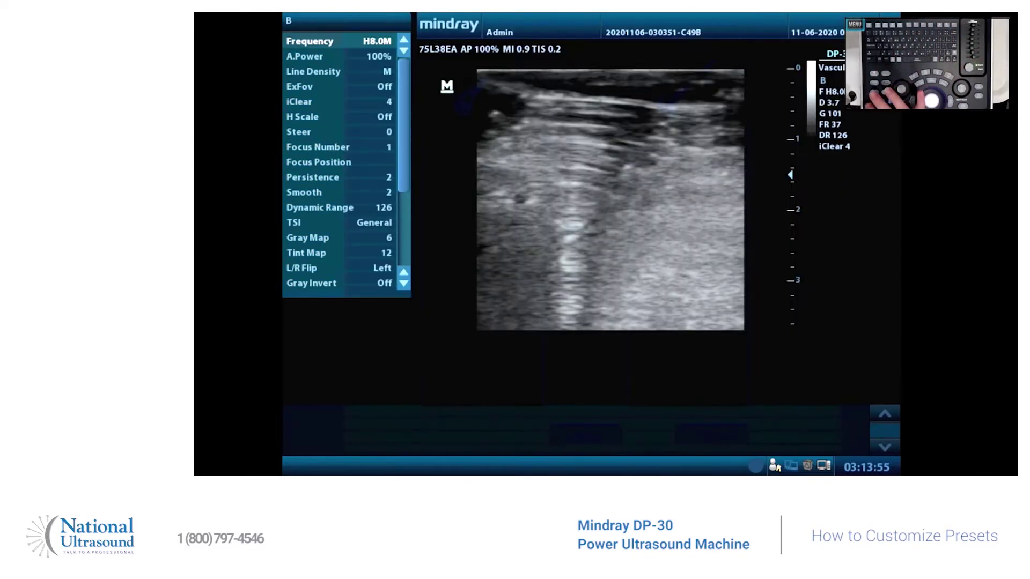
pyautogui.press('p')
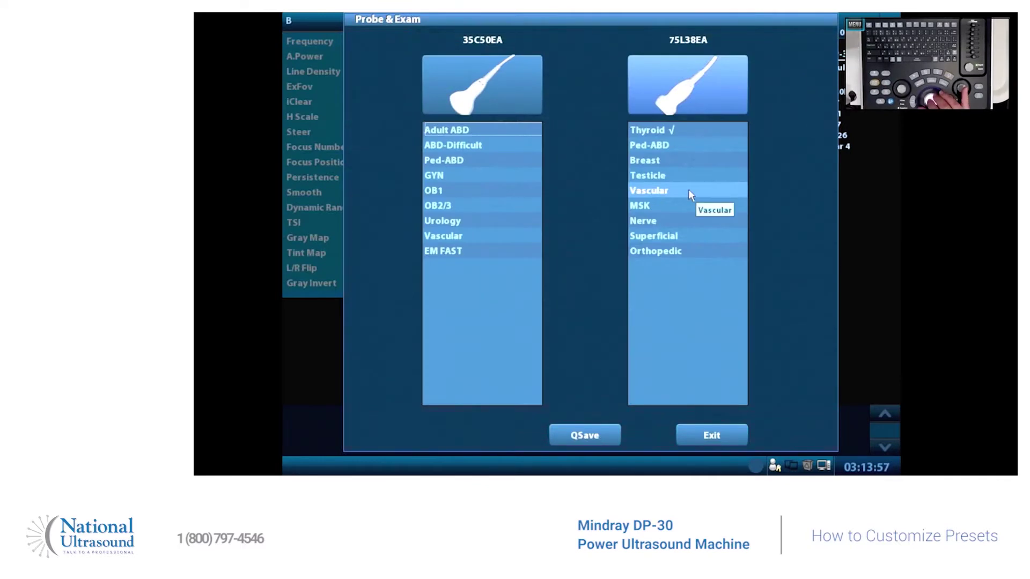
pyautogui.click(658, 190)
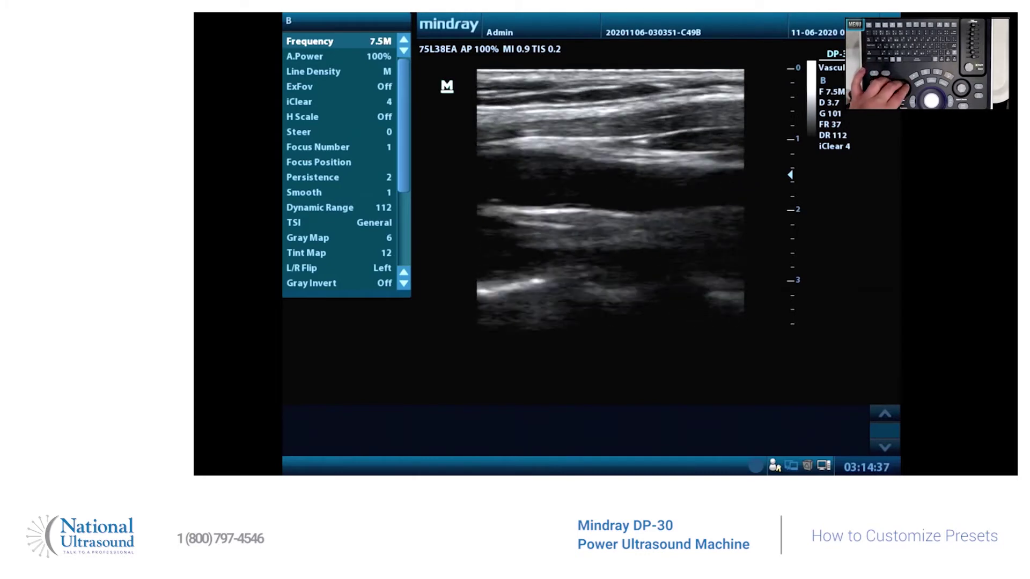
# Set frequency to H8.0M, lower B-mode gain from 101 to about 28, and turn on Power Doppler
pyautogui.press('Down')
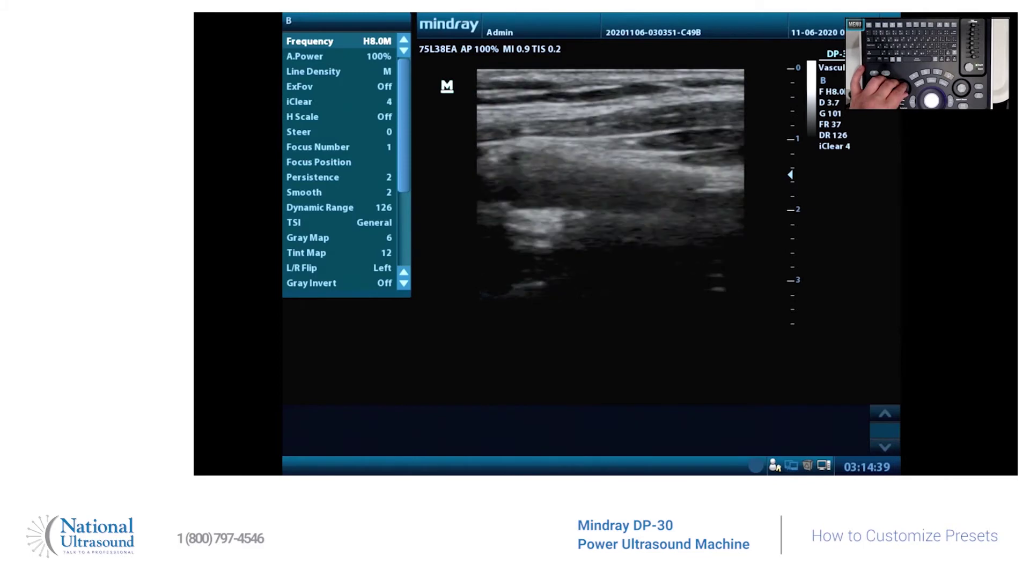
pyautogui.scroll(-10, 611, 174)
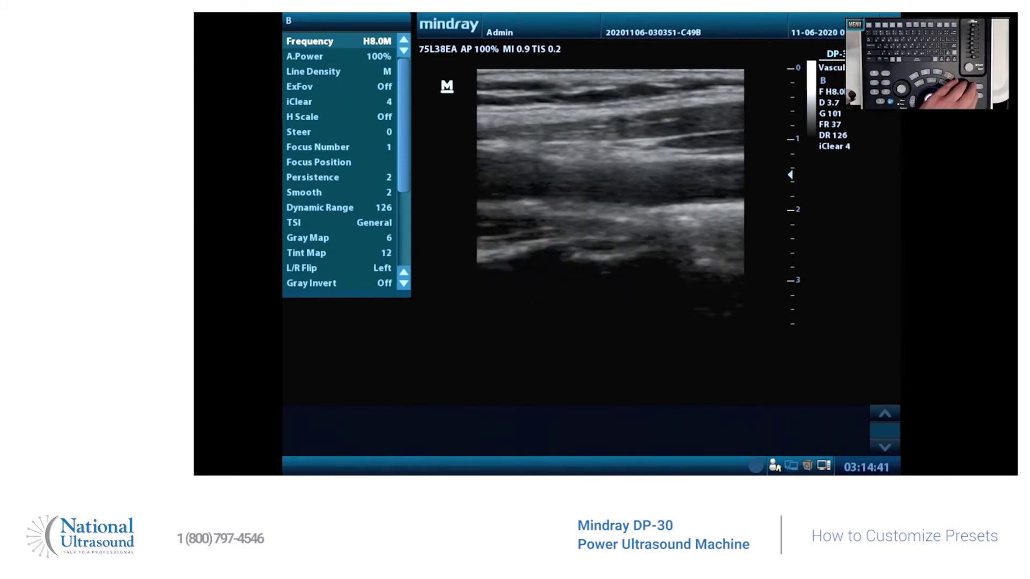
pyautogui.scroll(-2, 611, 174)
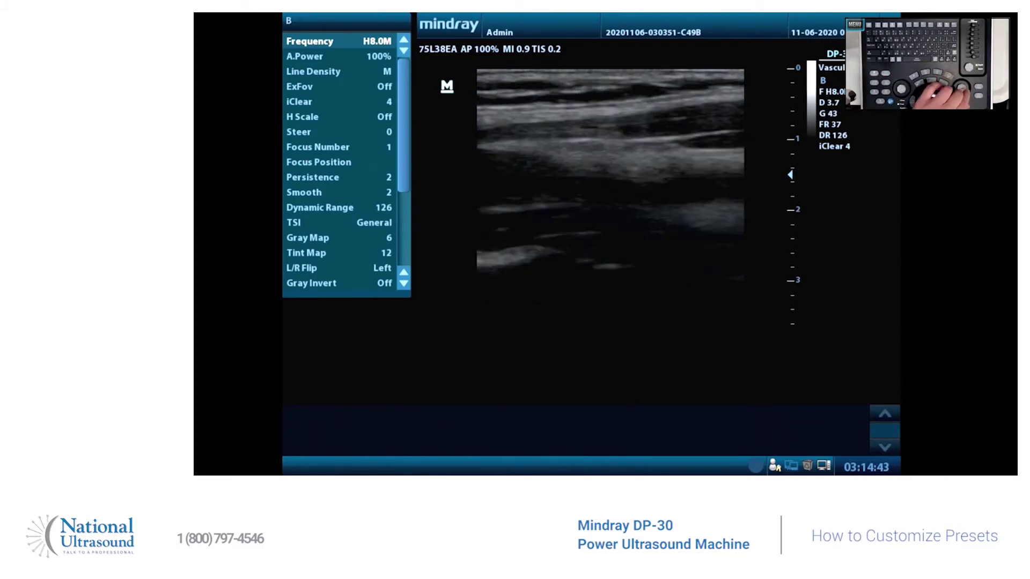
pyautogui.scroll(-1, 611, 174)
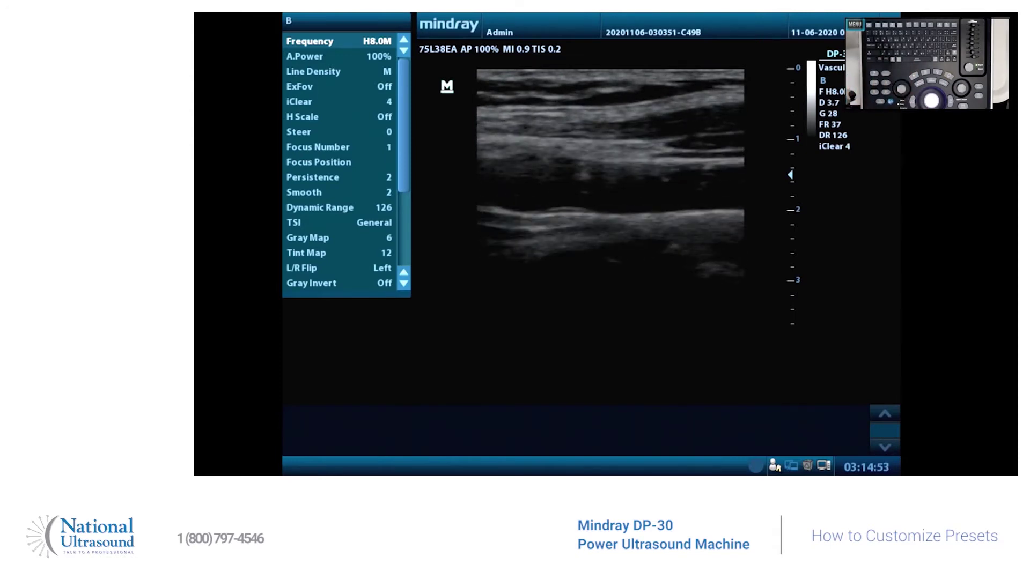
pyautogui.press('p')
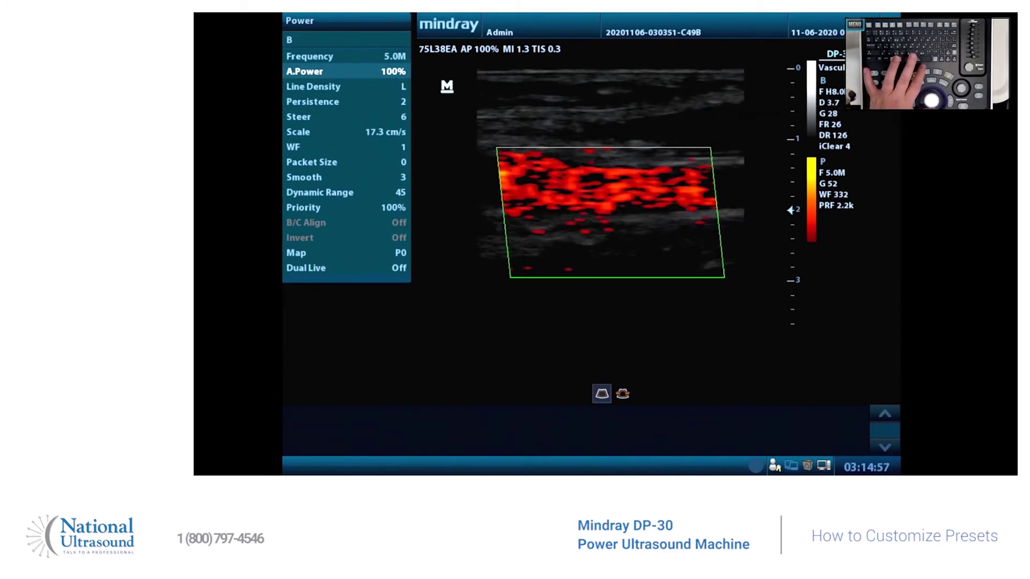
# Show the PW sample line, start the pulsed-wave spectral trace, then return to B mode
pyautogui.press('w')
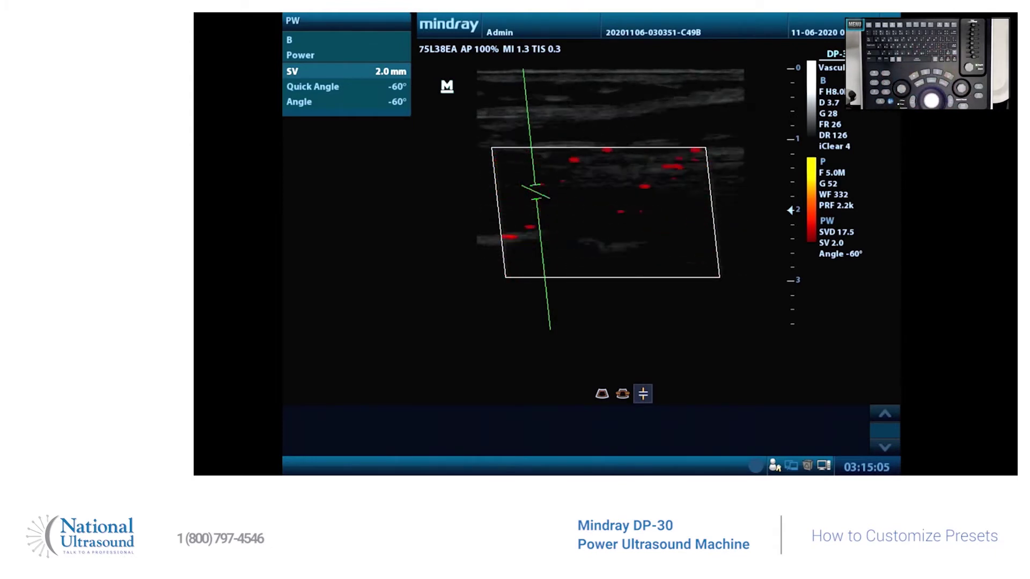
pyautogui.press('Return')
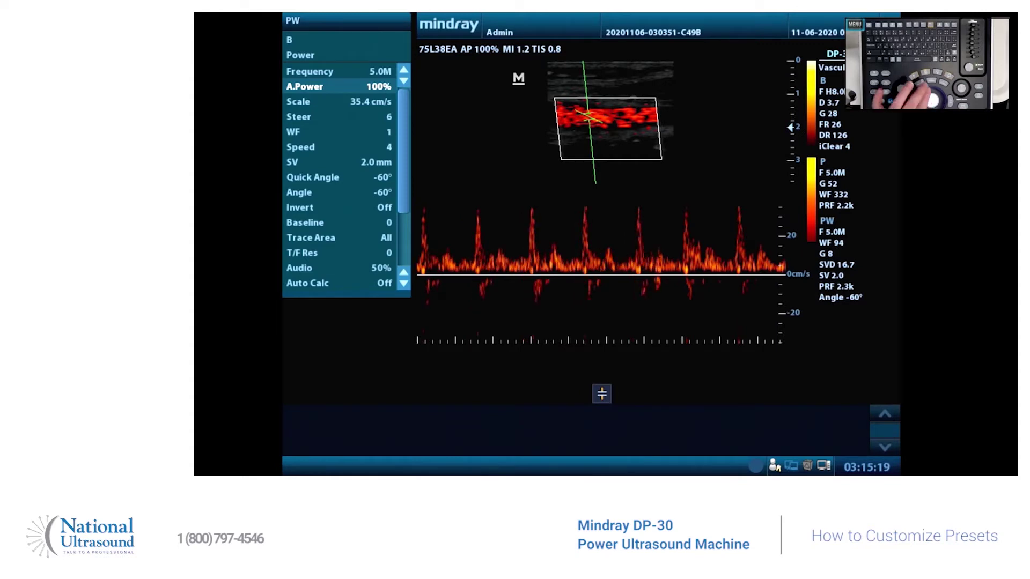
pyautogui.press('b')
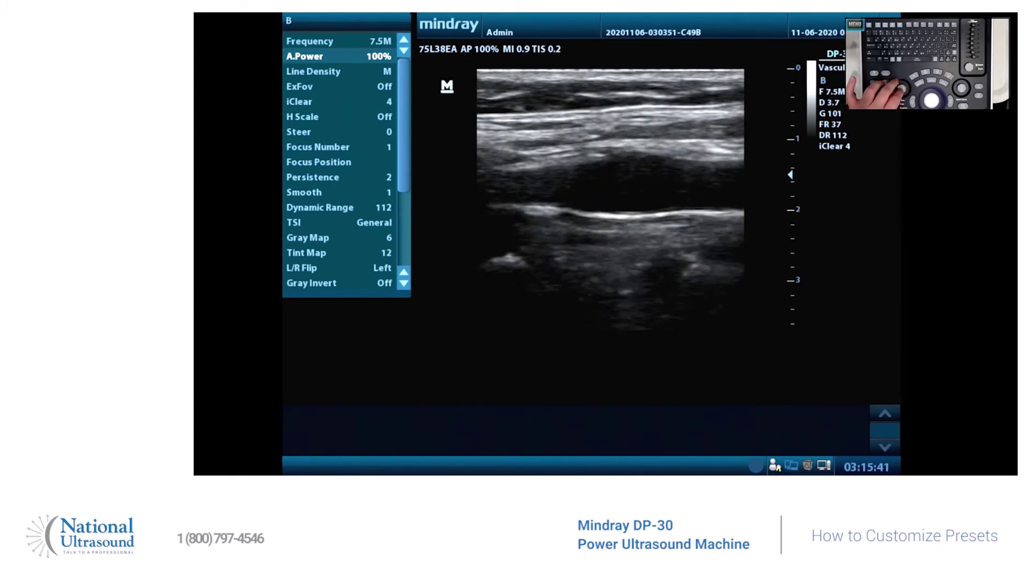
# Move the focus to about 2 cm and set the image depth back to 3.7 cm
pyautogui.press('Up')
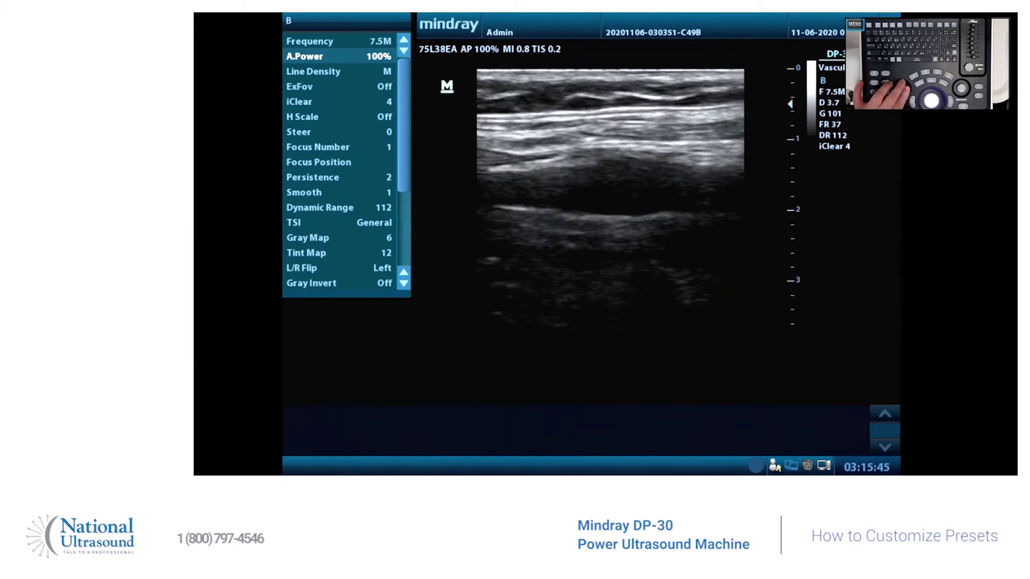
pyautogui.press('Down')
pyautogui.press('Down')
pyautogui.press('Down')
pyautogui.press('Down')
pyautogui.press('Down')
pyautogui.press('Down')
pyautogui.press('Up')
pyautogui.press('Up')
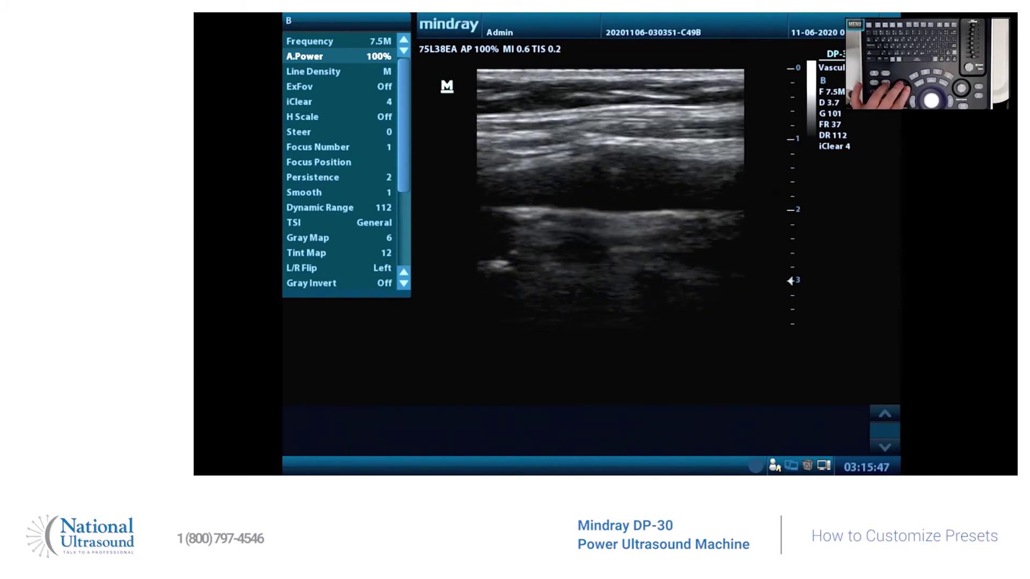
pyautogui.press('Up')
pyautogui.press('Up')
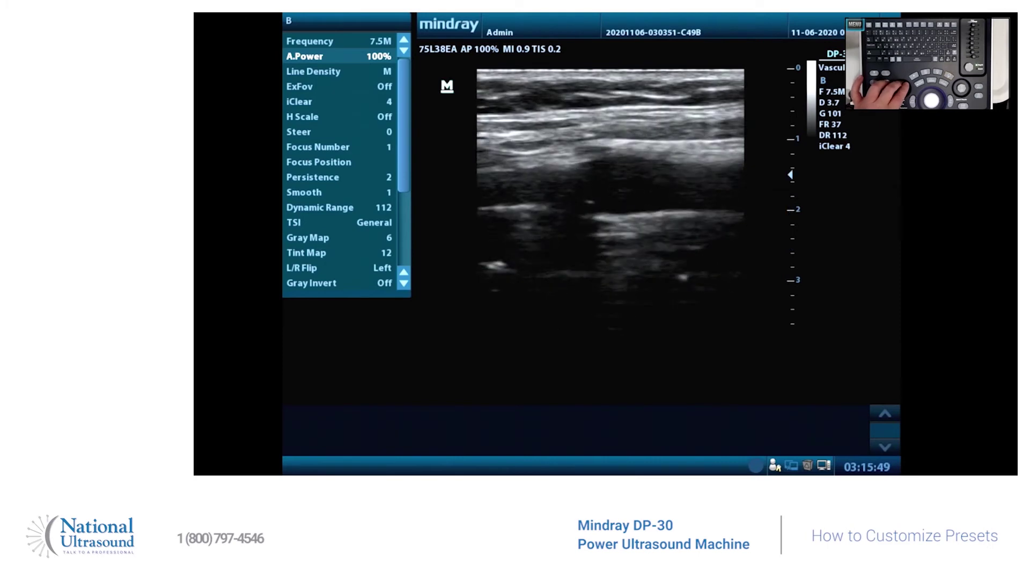
pyautogui.press('Down')
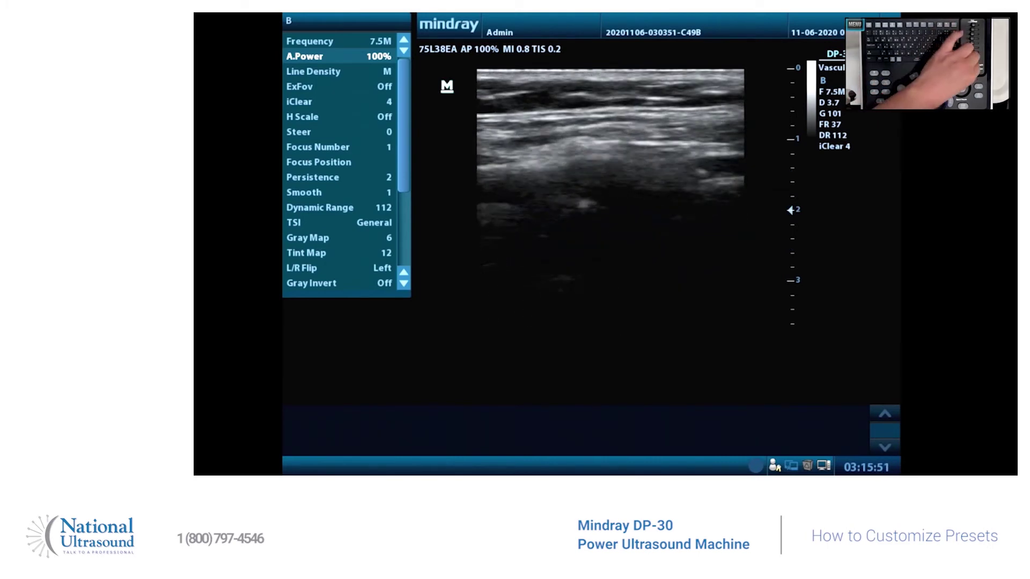
pyautogui.press('Down')
pyautogui.press('Down')
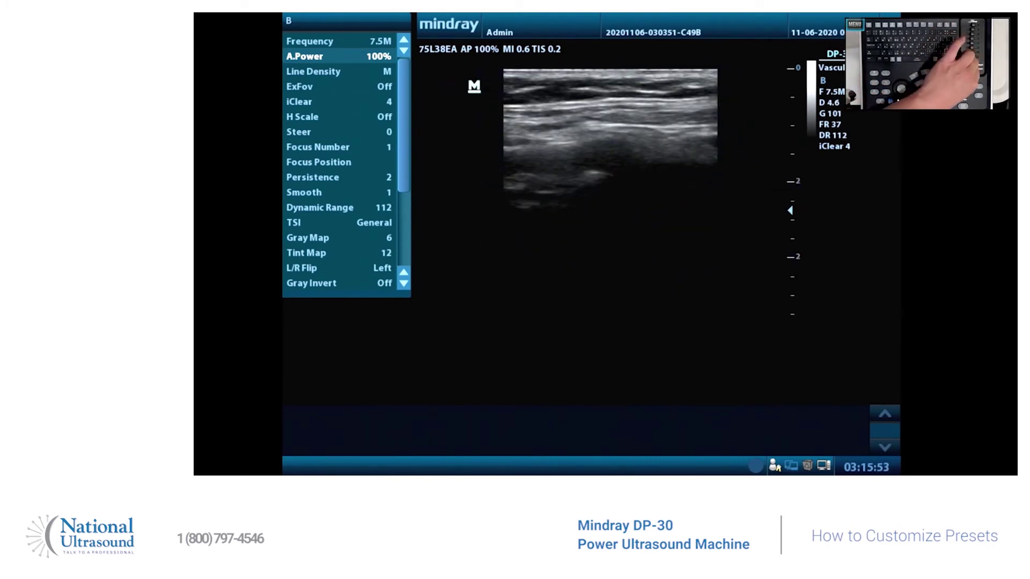
pyautogui.press('Up')
pyautogui.press('Up')
pyautogui.press('Up')
pyautogui.press('Up')
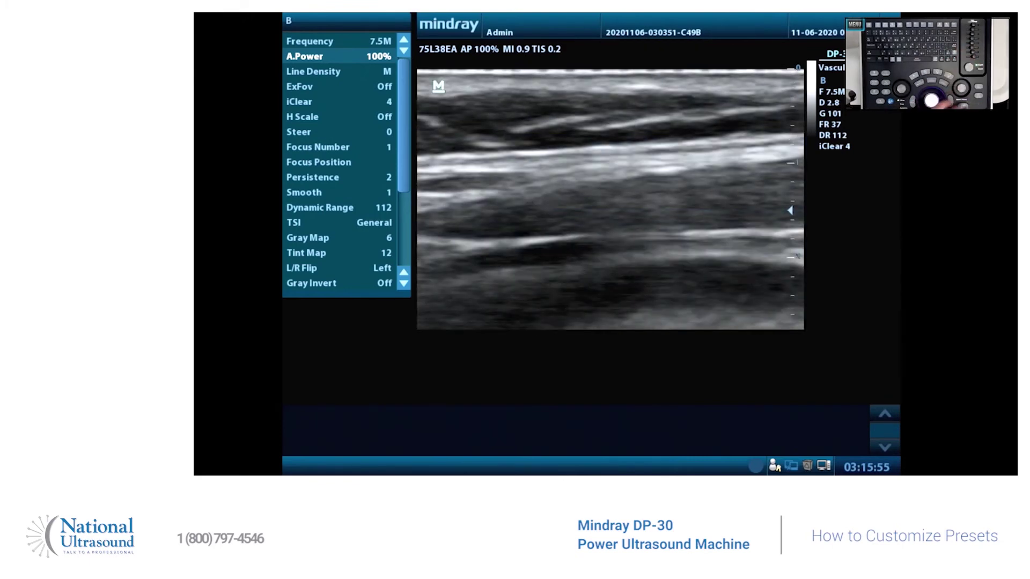
pyautogui.press('Down')
pyautogui.press('Down')
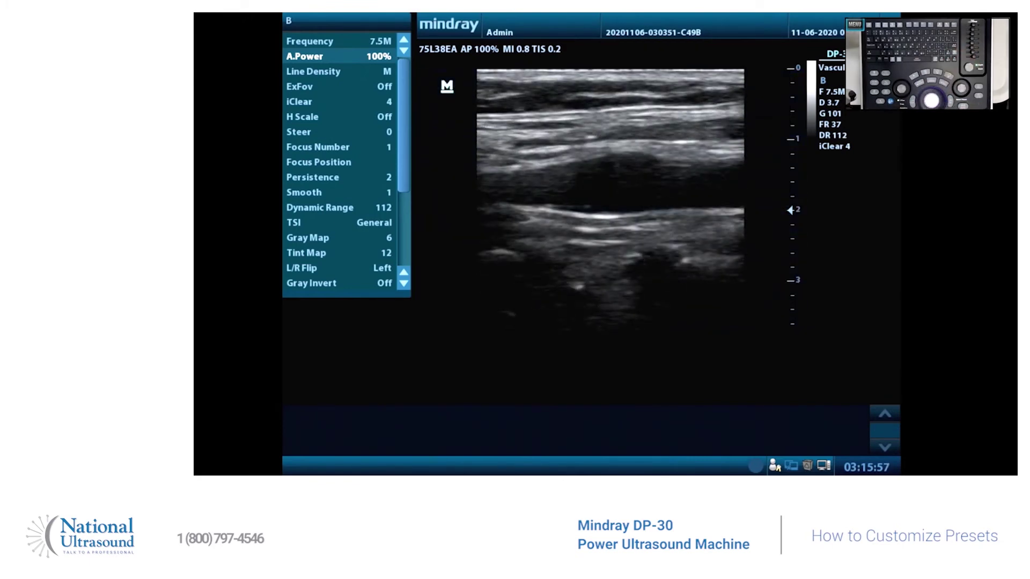
# Settle B-mode on H8.0M frequency with gain 28, smooth 2 and dynamic range 126
pyautogui.scroll(-5, 610, 199)
pyautogui.scroll(-15, 610, 199)
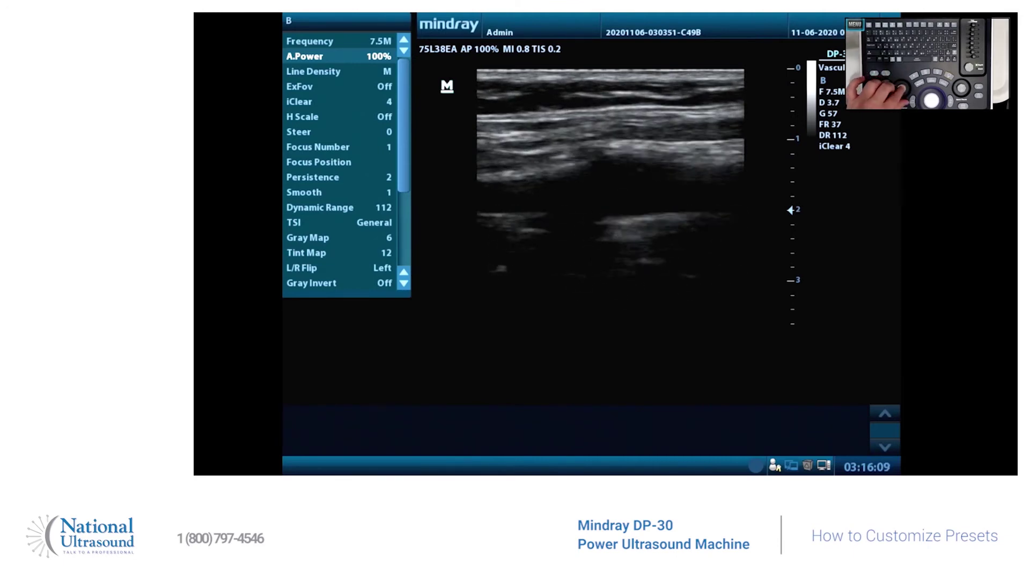
pyautogui.scroll(1, 378, 41)
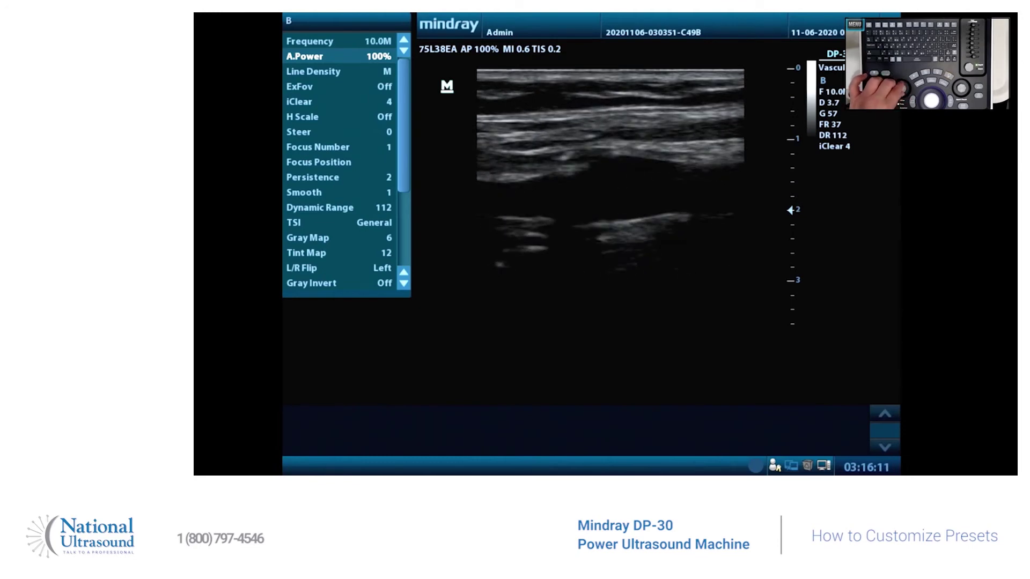
pyautogui.scroll(1, 378, 41)
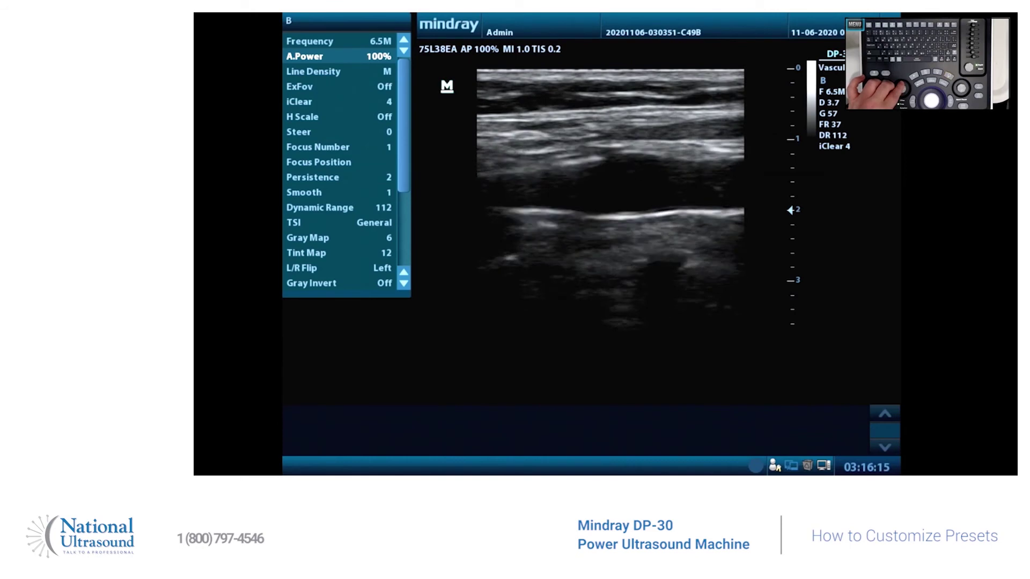
pyautogui.scroll(1, 379, 42)
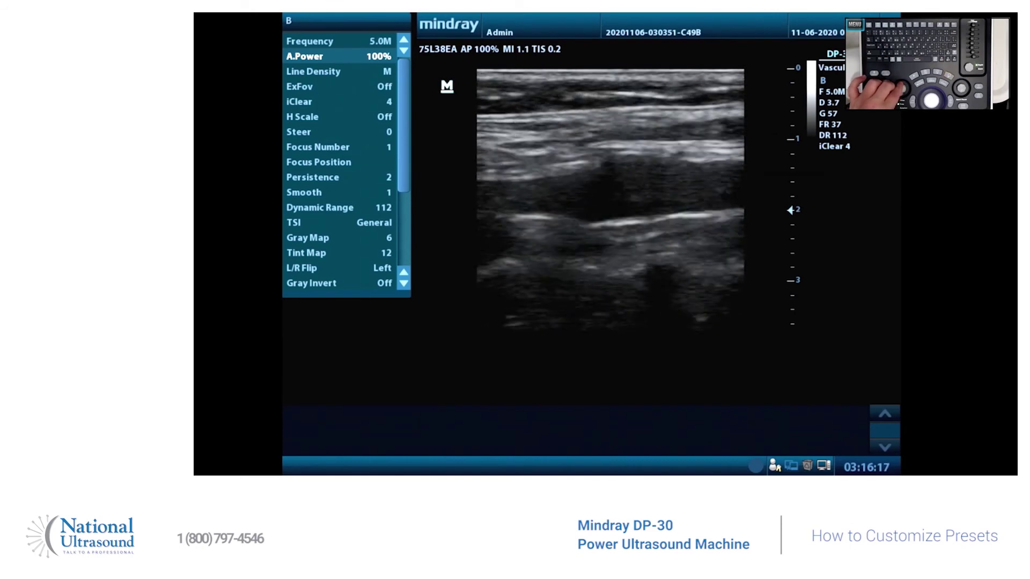
pyautogui.scroll(1, 378, 41)
pyautogui.scroll(1, 379, 41)
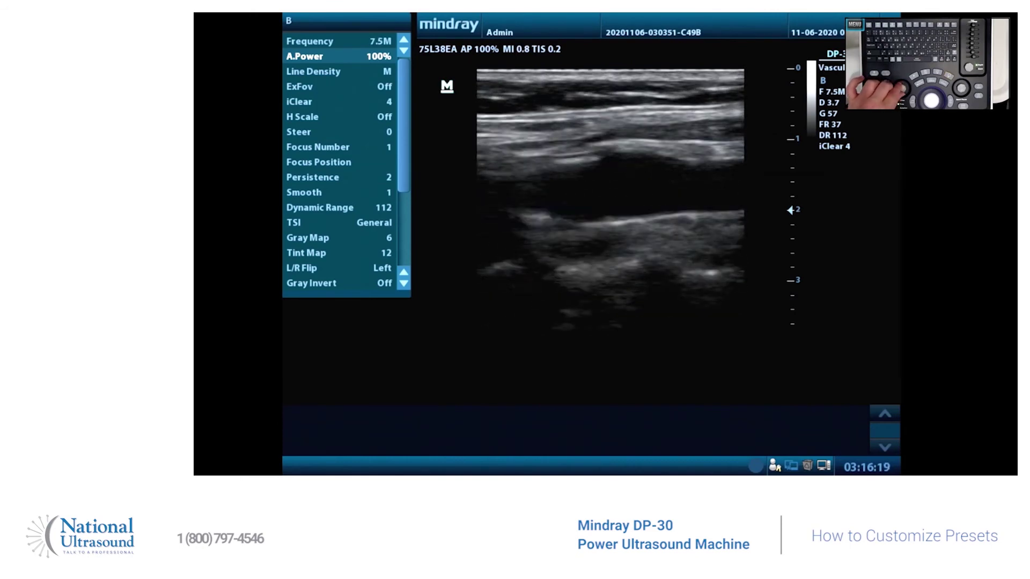
pyautogui.scroll(1, 379, 41)
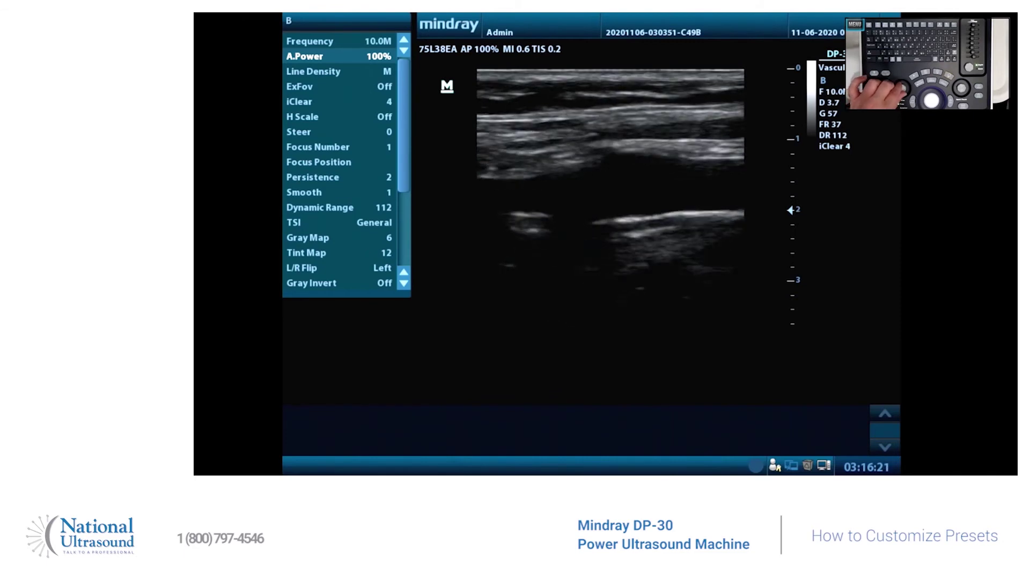
pyautogui.scroll(1, 379, 41)
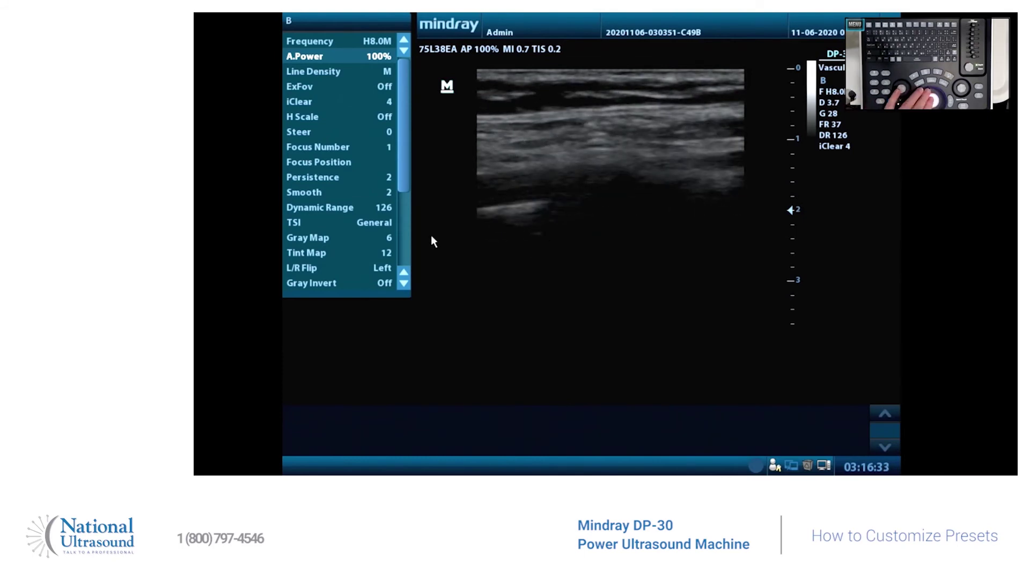
# Set line density H, smooth 3 and gray map 7, freeze the image, and open probe selection
pyautogui.click(334, 73)
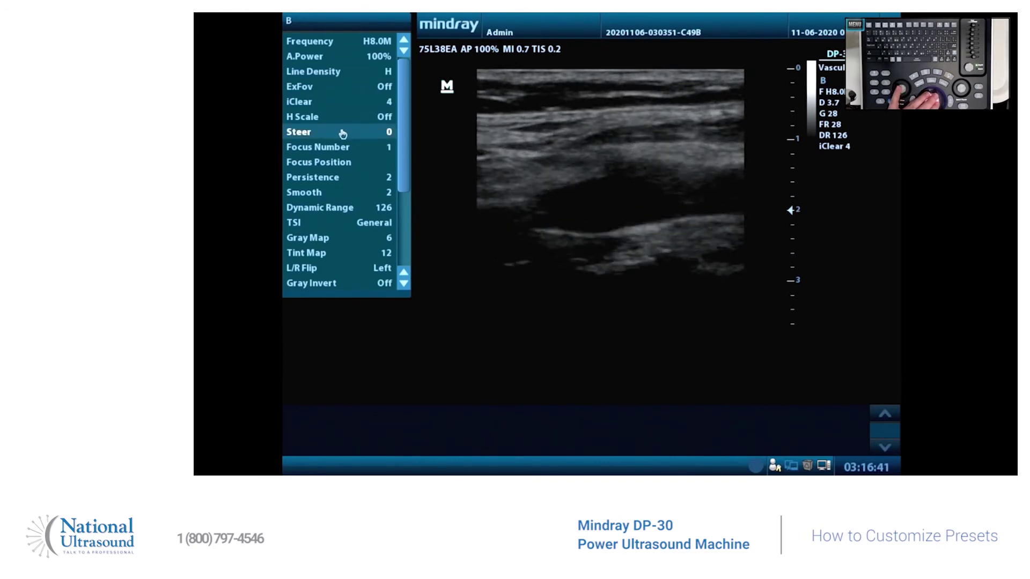
pyautogui.click(362, 193)
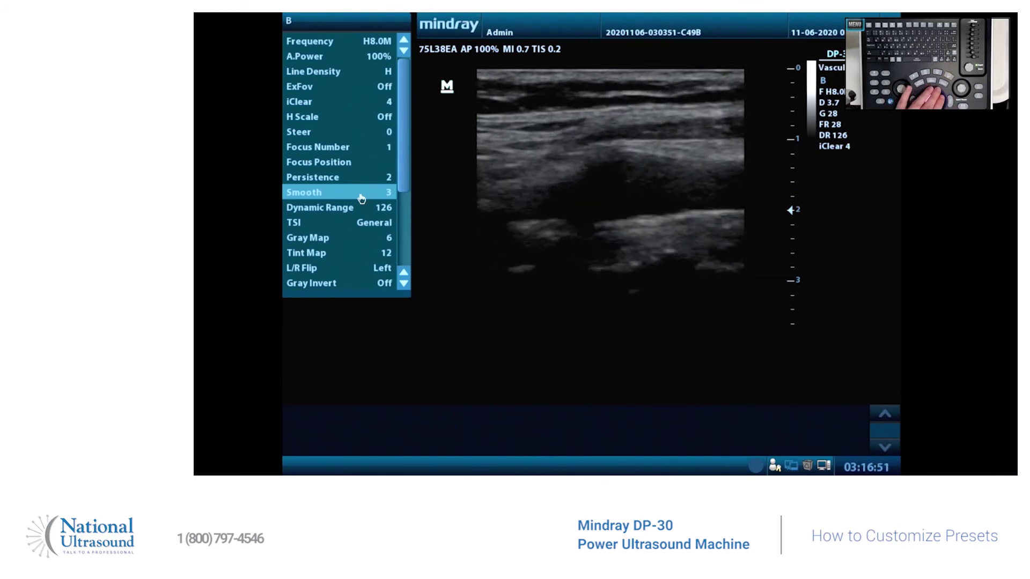
pyautogui.click(380, 244)
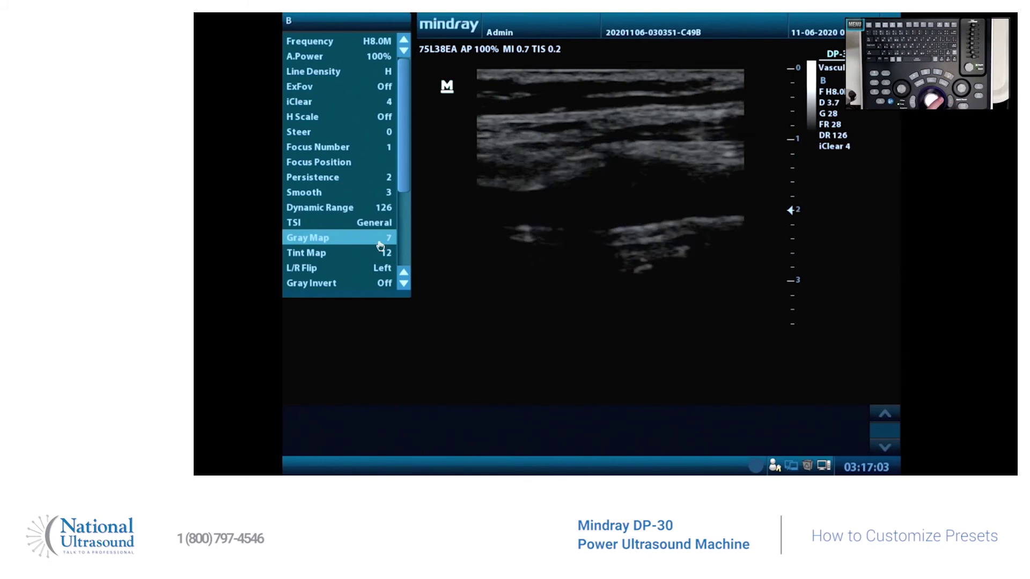
pyautogui.press('f')
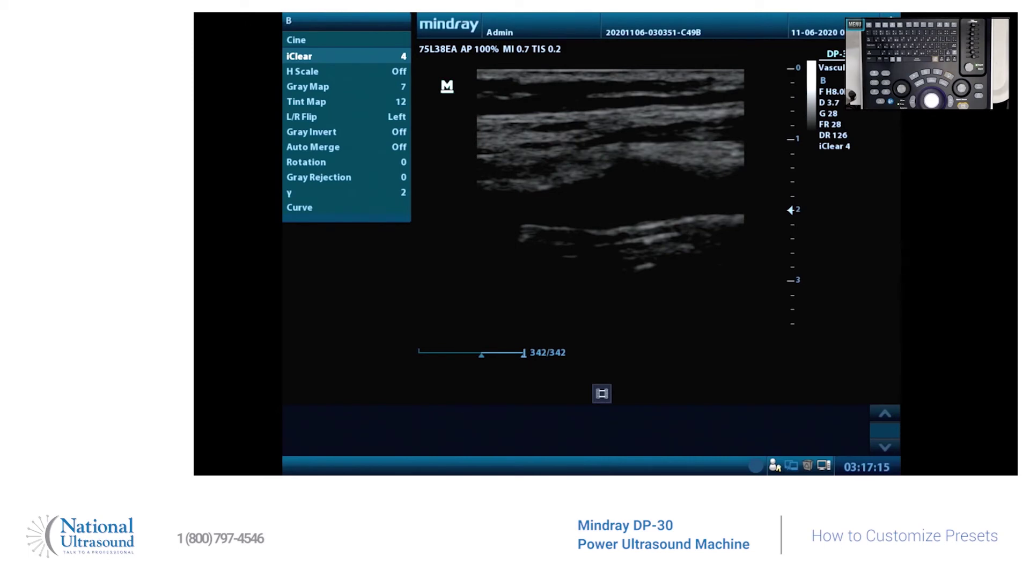
pyautogui.press('p')
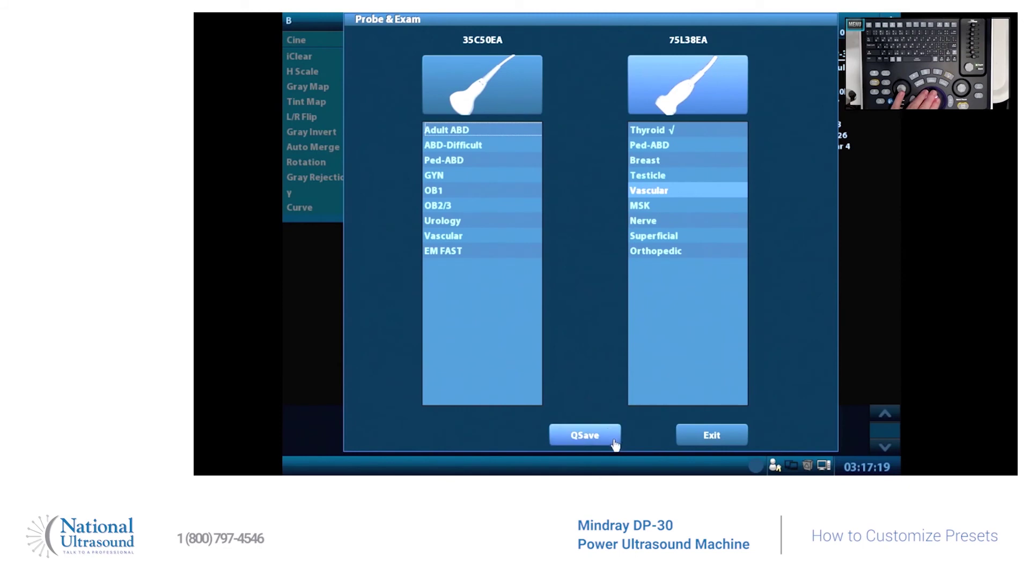
# QSave the vascular settings as new 75L38EA exam preset 'carotid 1' and confirm creation
pyautogui.click(585, 435)
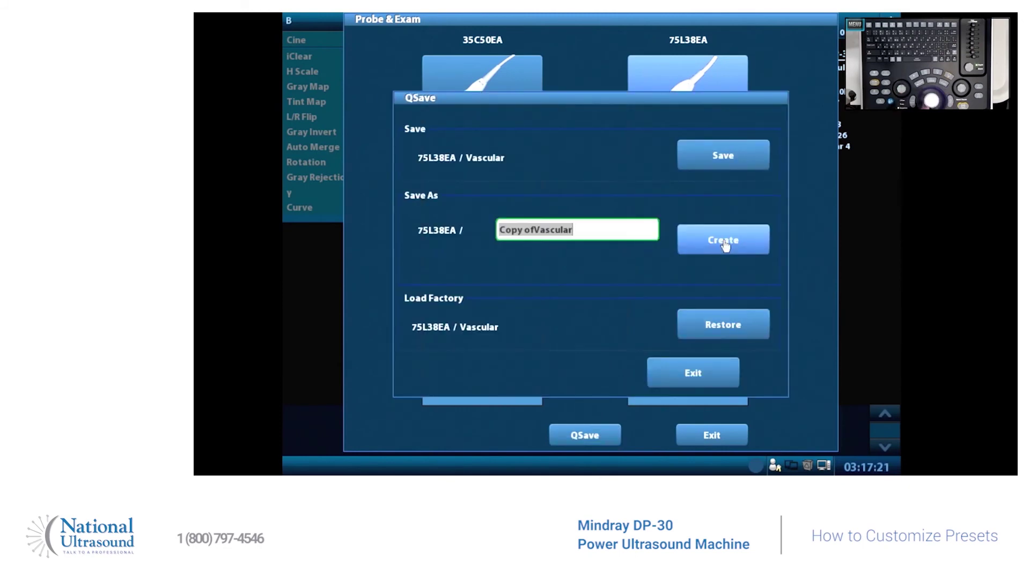
pyautogui.press('BackSpace')
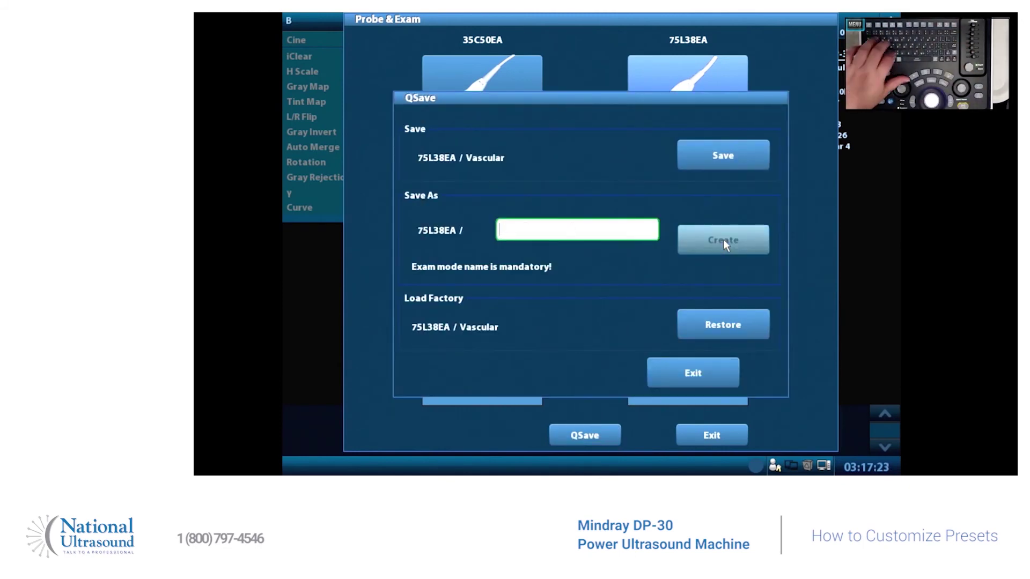
pyautogui.write('caroti')
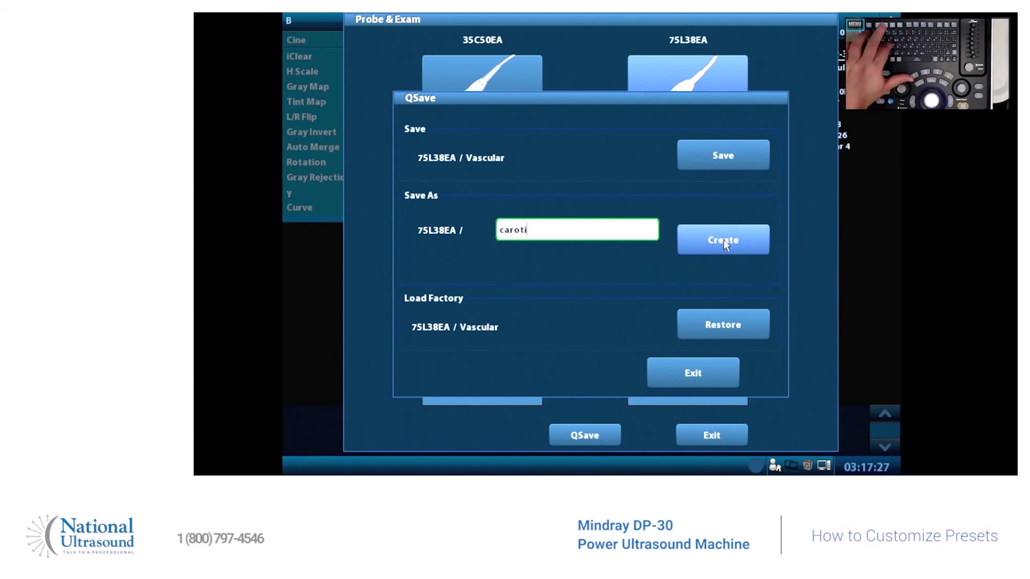
pyautogui.write('d')
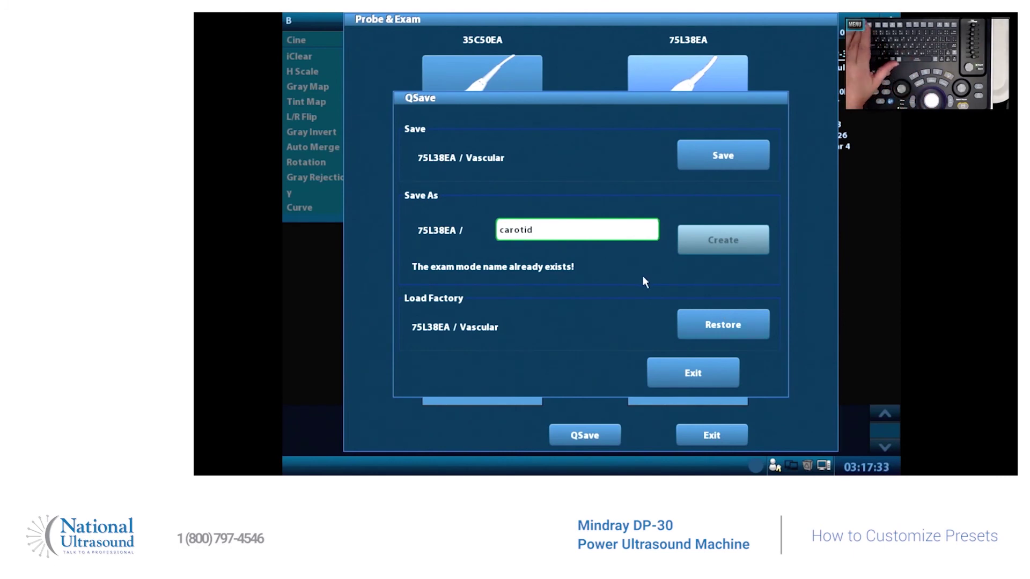
pyautogui.write('1')
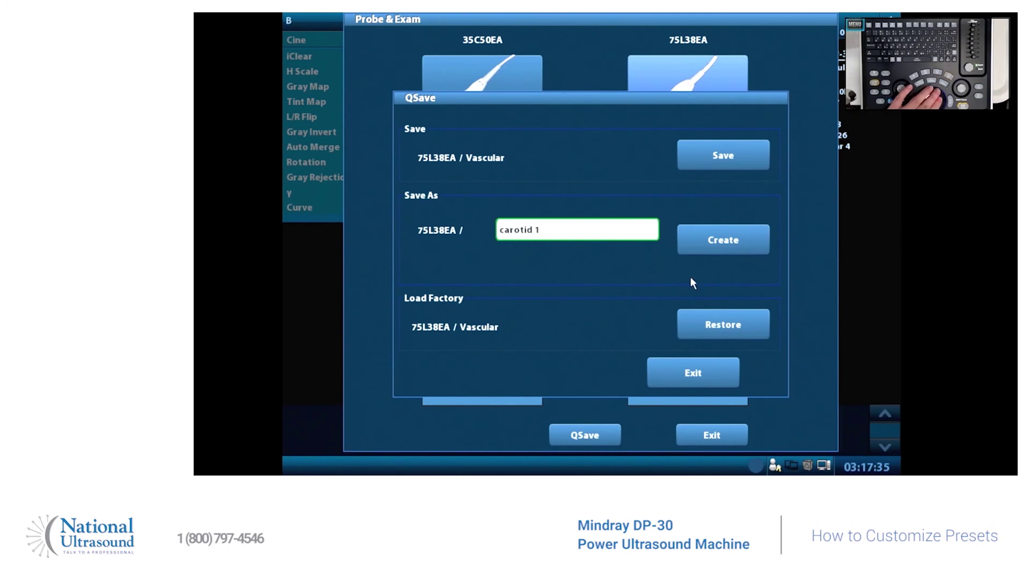
pyautogui.click(737, 254)
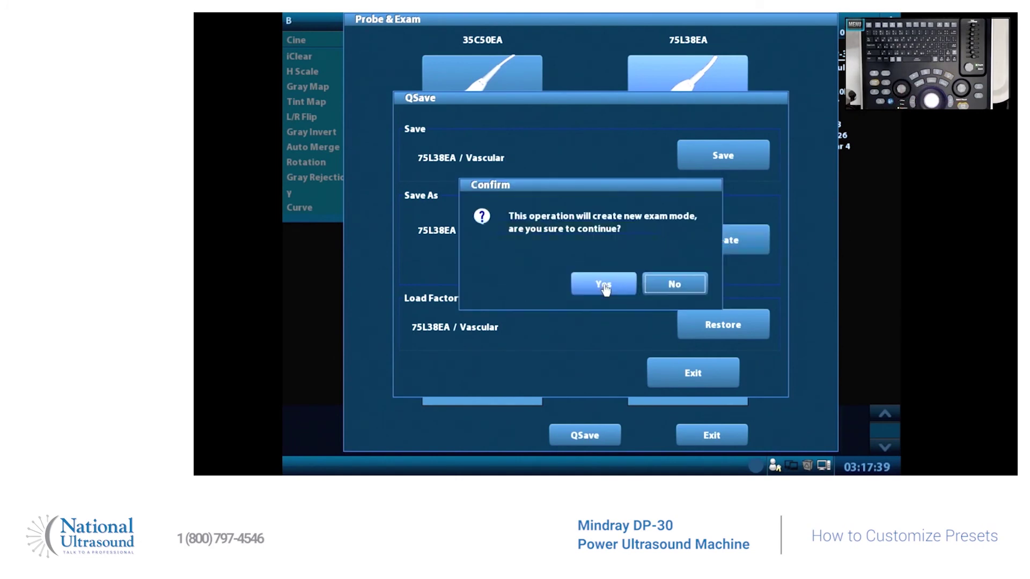
pyautogui.click(604, 288)
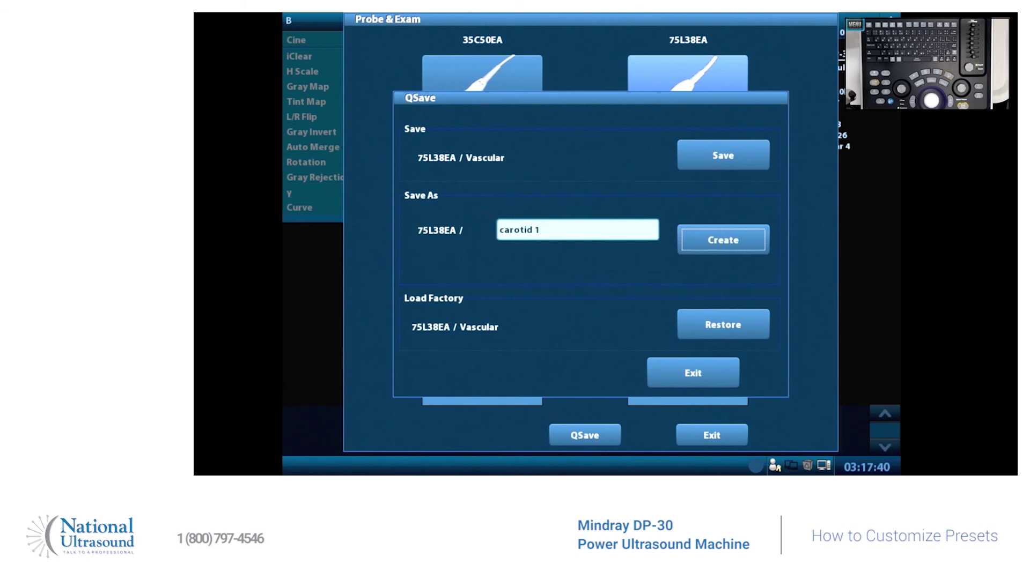